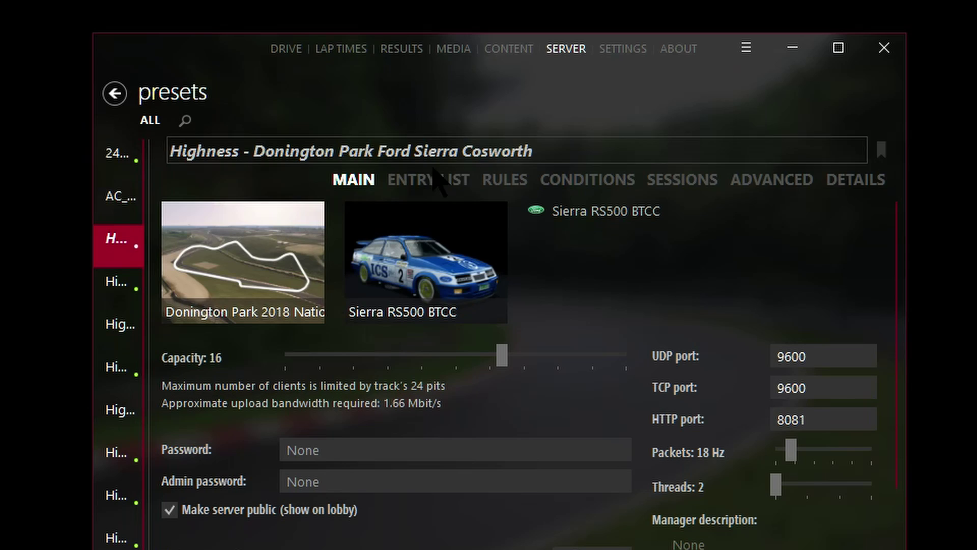
Step: Show the Donington Park preset's DETAILS tab with its Details ID setting
{"action": "left_click", "coordinate": [842, 184]}
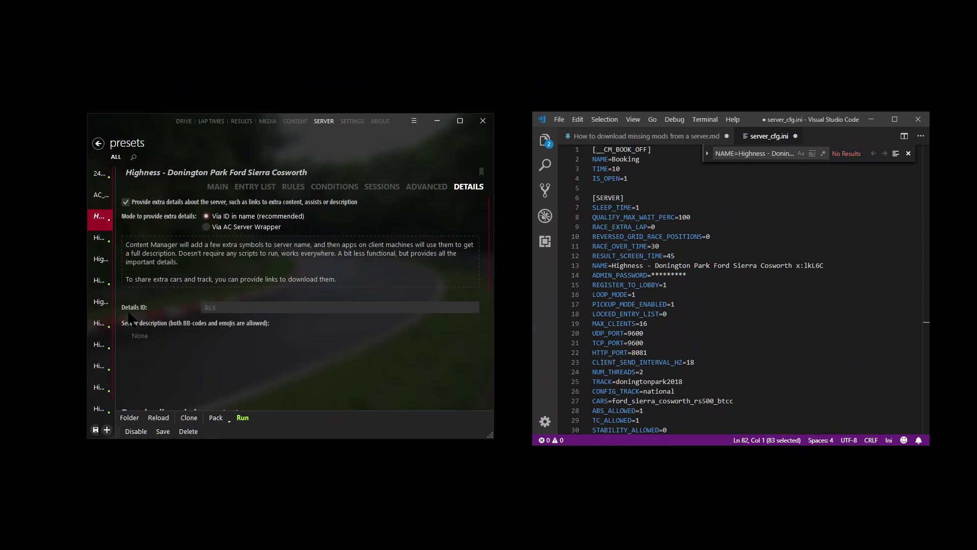
{"action": "left_click", "coordinate": [230, 308]}
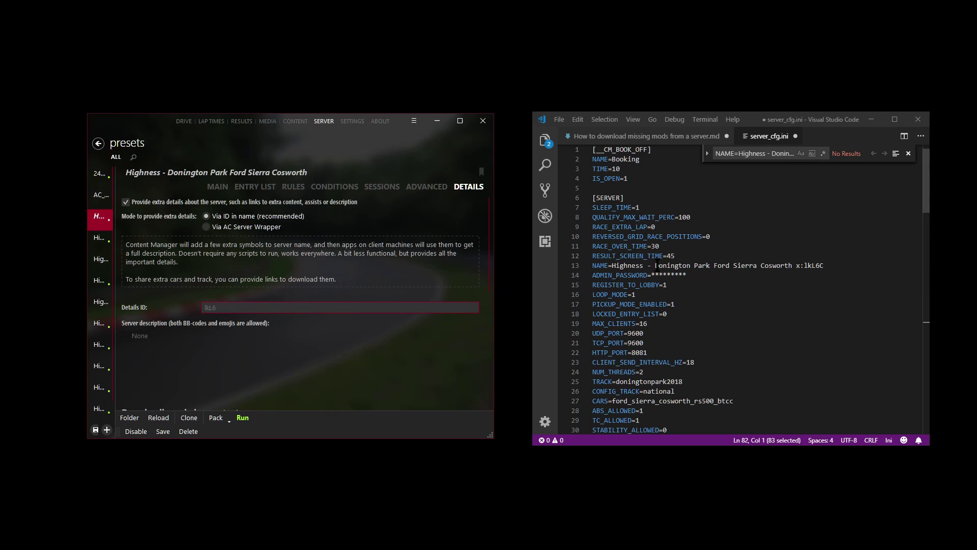
{"action": "left_click", "coordinate": [826, 265]}
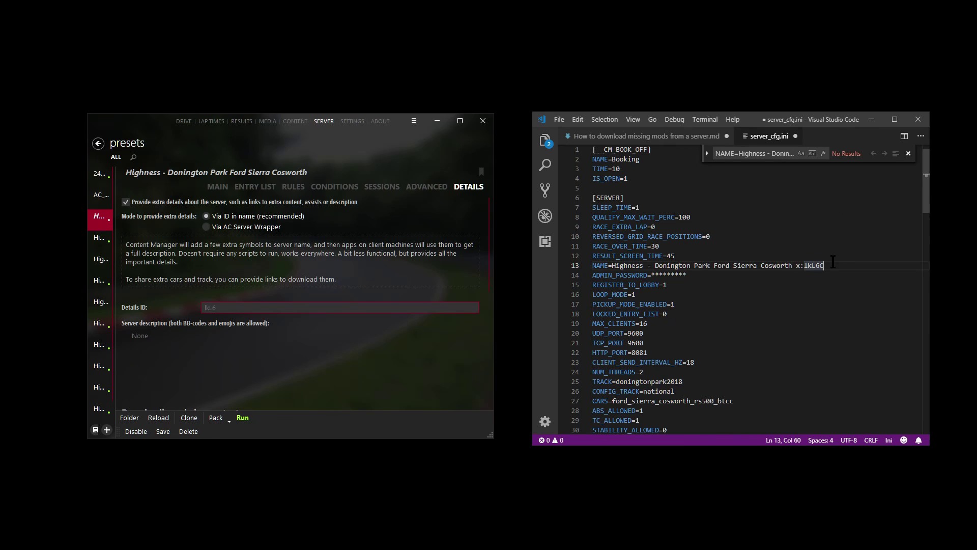
{"action": "double_click", "coordinate": [805, 265]}
{"action": "scroll", "coordinate": [819, 264], "scroll_direction": "down", "scroll_amount": 3}
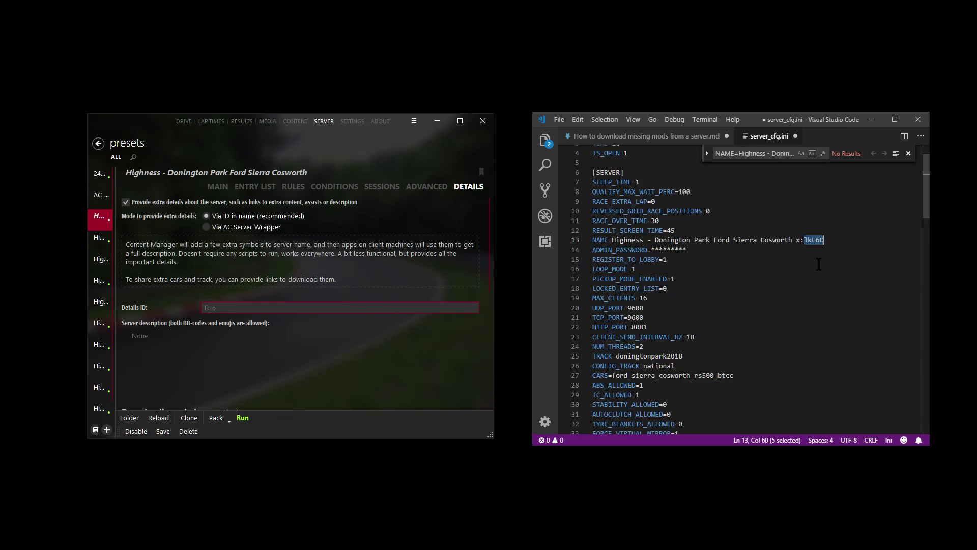
{"action": "scroll", "coordinate": [819, 264], "scroll_direction": "down", "scroll_amount": 5}
{"action": "scroll", "coordinate": [818, 264], "scroll_direction": "up", "scroll_amount": 5}
{"action": "left_click", "coordinate": [842, 280]}
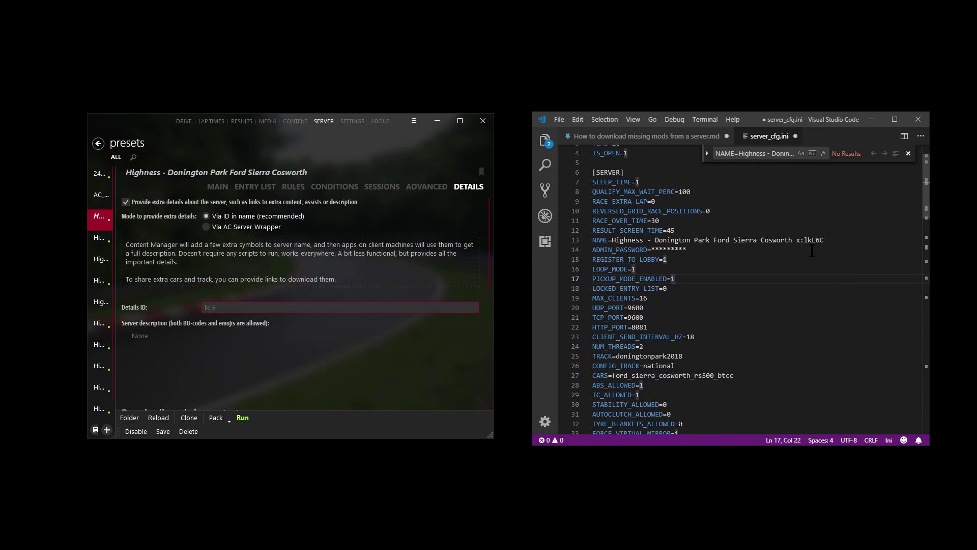
{"action": "scroll", "coordinate": [832, 243], "scroll_direction": "down", "scroll_amount": 10}
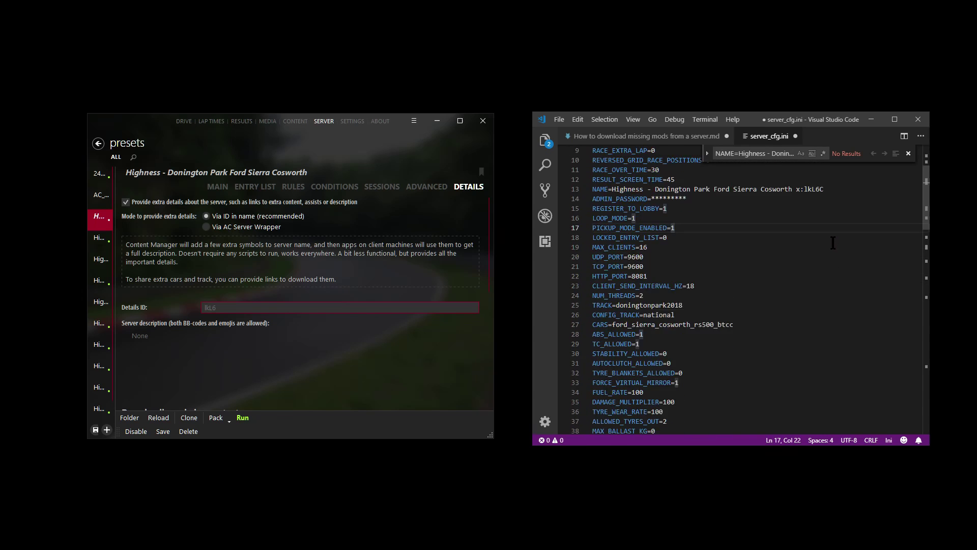
{"action": "scroll", "coordinate": [833, 242], "scroll_direction": "down", "scroll_amount": 14}
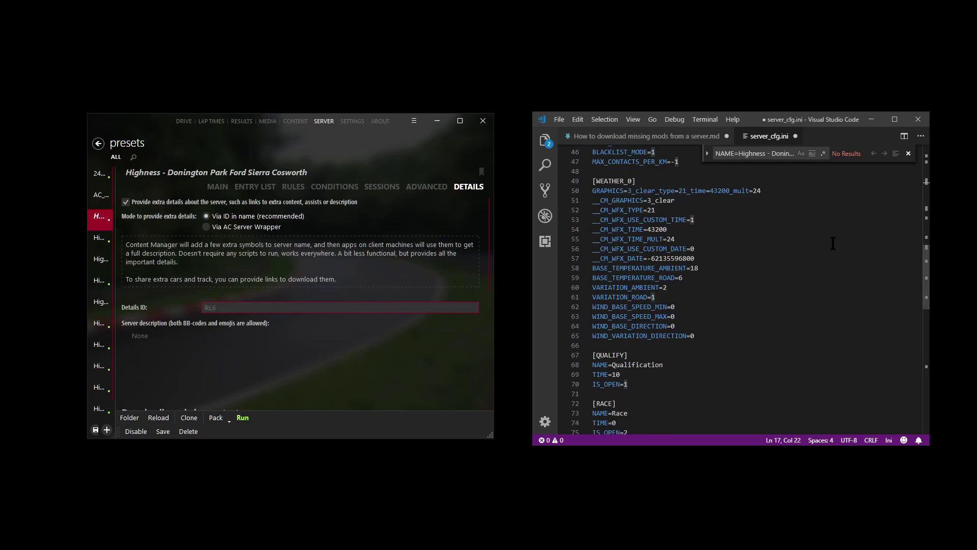
{"action": "left_click_drag", "start_coordinate": [592, 194], "coordinate": [642, 195]}
{"action": "left_click", "coordinate": [643, 194]}
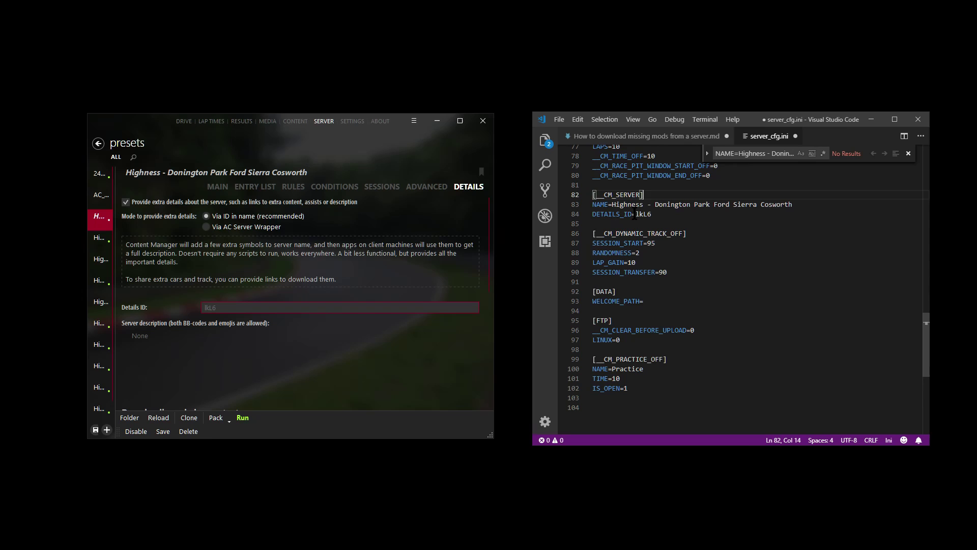
{"action": "left_click_drag", "start_coordinate": [632, 214], "coordinate": [651, 213]}
{"action": "left_click", "coordinate": [676, 215]}
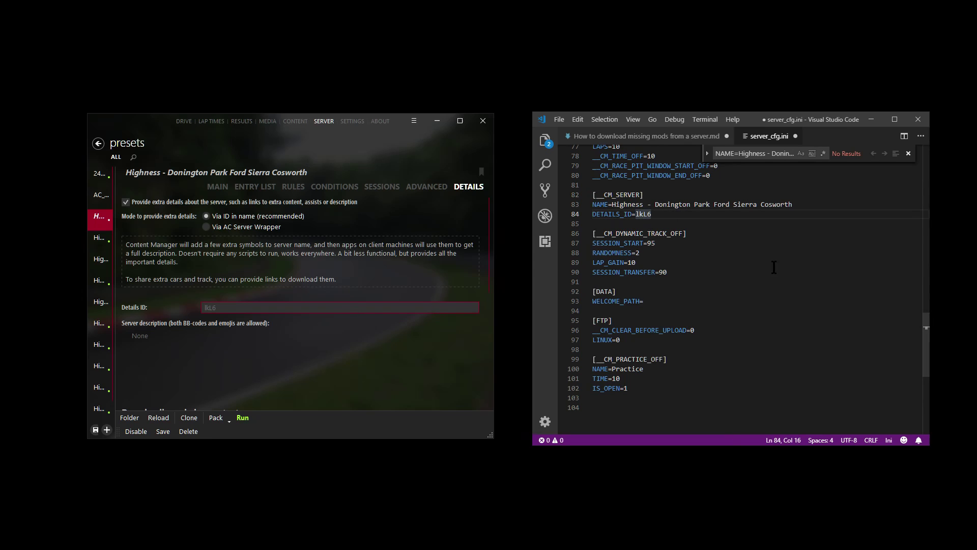
{"action": "scroll", "coordinate": [785, 266], "scroll_direction": "up", "scroll_amount": 10}
{"action": "scroll", "coordinate": [785, 266], "scroll_direction": "up", "scroll_amount": 15}
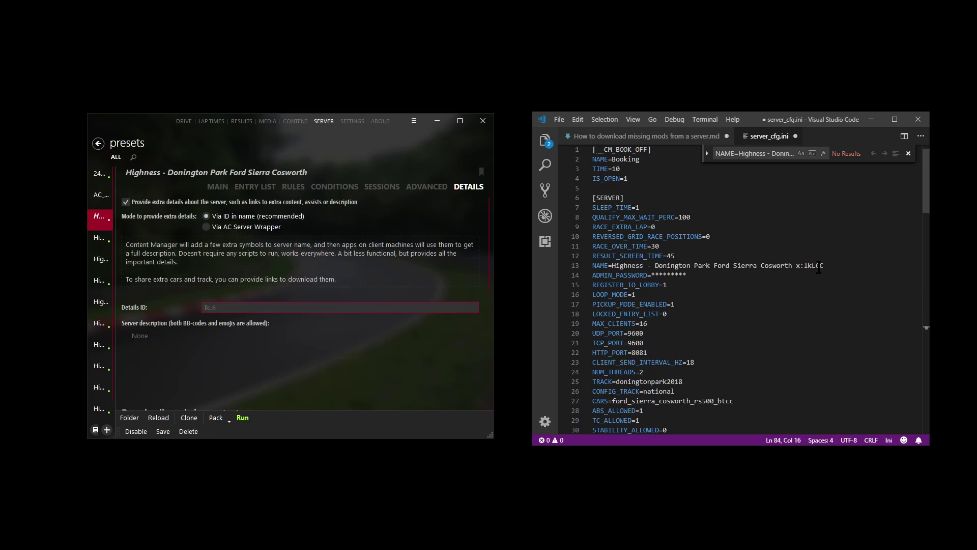
{"action": "double_click", "coordinate": [821, 265]}
{"action": "left_click", "coordinate": [824, 277]}
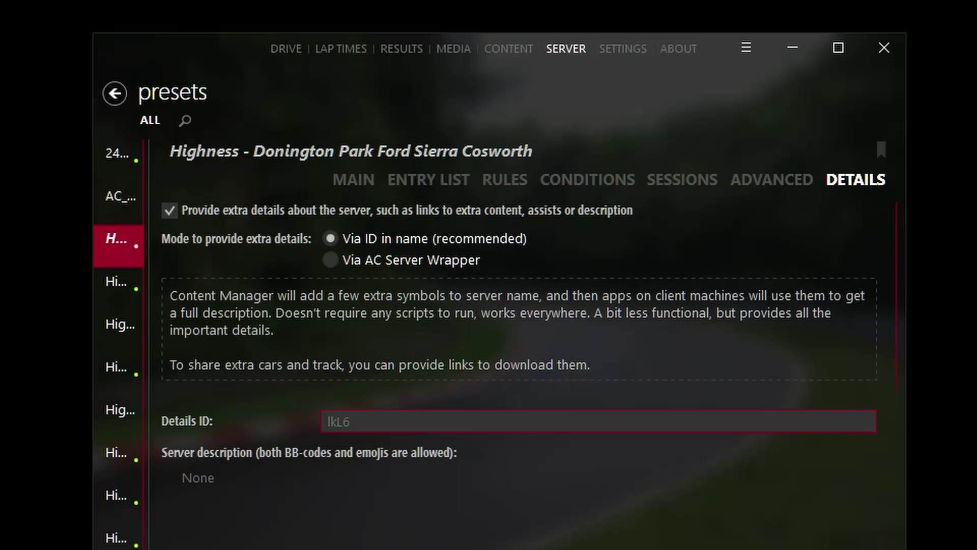
Step: Scroll the DETAILS tab down to the Downloading missing content settings
{"action": "scroll", "coordinate": [374, 320], "scroll_direction": "down", "scroll_amount": 5}
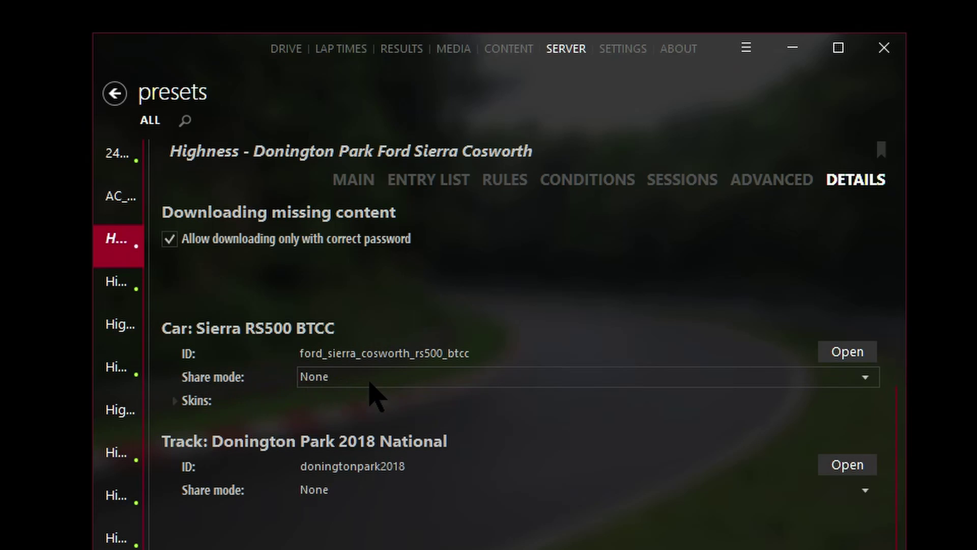
Step: Share the Sierra RS500 BTCC car via Download URL with its mega.nz link, requiring version 2019.2
{"action": "left_click", "coordinate": [331, 381]}
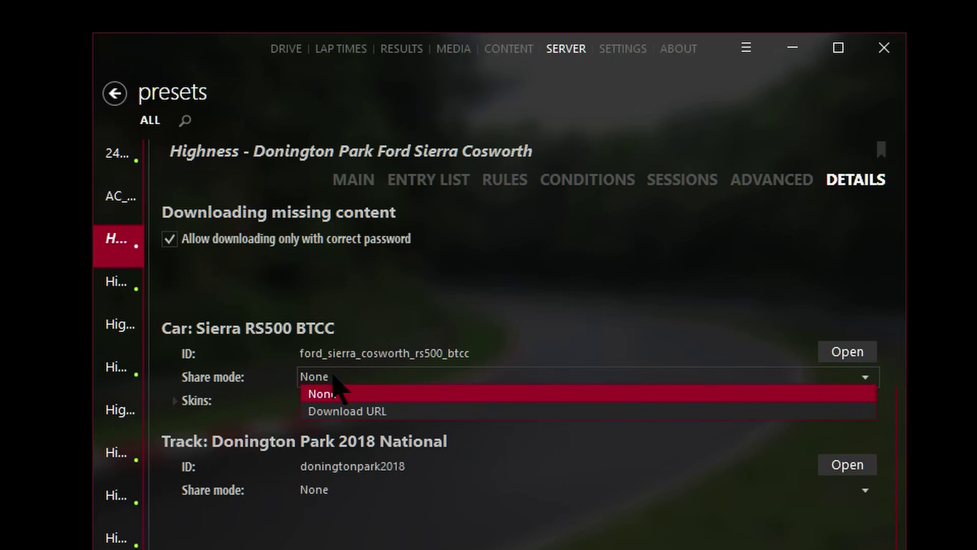
{"action": "left_click", "coordinate": [347, 411]}
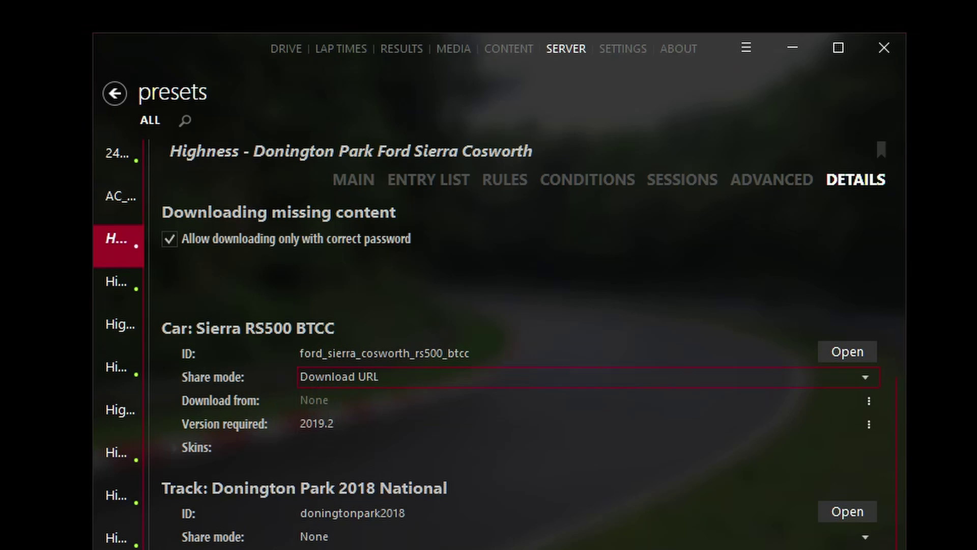
{"action": "left_click", "coordinate": [361, 405]}
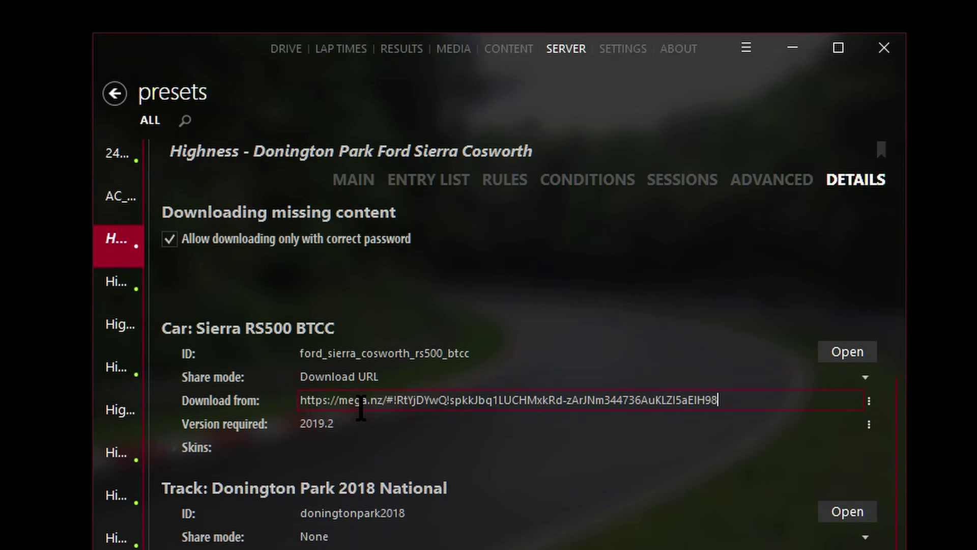
{"action": "key", "text": "ctrl+a"}
{"action": "left_click", "coordinate": [366, 407]}
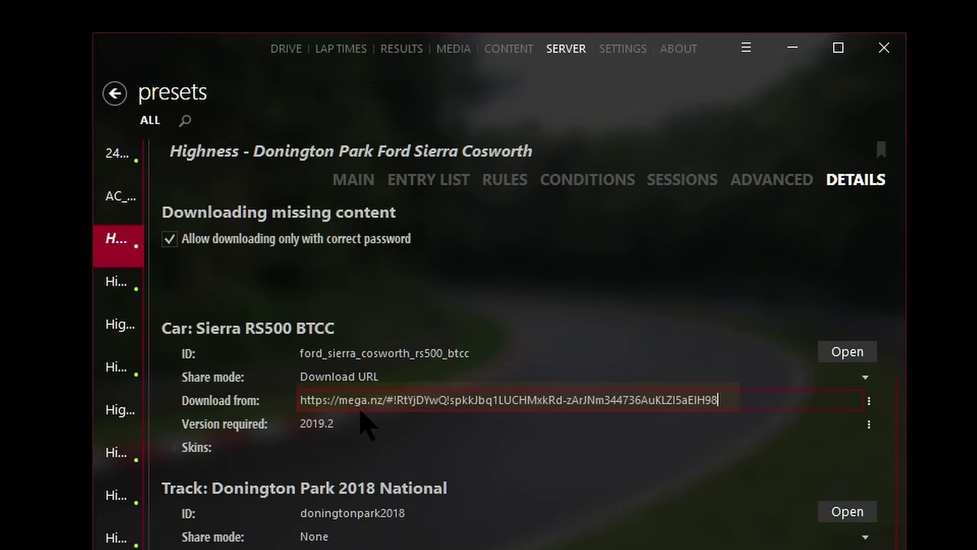
{"action": "left_click", "coordinate": [393, 422]}
{"action": "scroll", "coordinate": [351, 470], "scroll_direction": "down", "scroll_amount": 2}
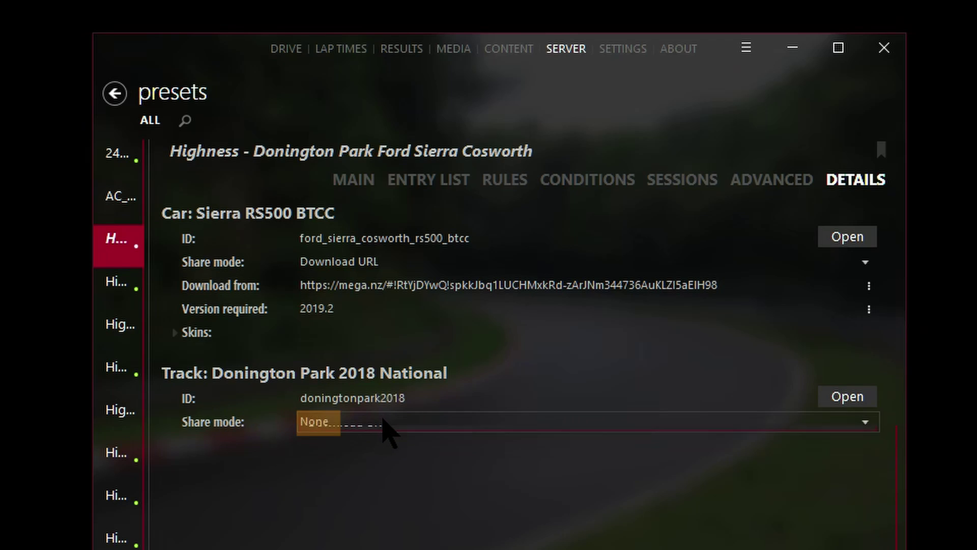
Step: Share the Donington Park 2018 National track via Download URL with its mega.nz link, then expand the car's skins
{"action": "left_click", "coordinate": [383, 426]}
{"action": "left_click", "coordinate": [383, 455]}
{"action": "left_click", "coordinate": [380, 451]}
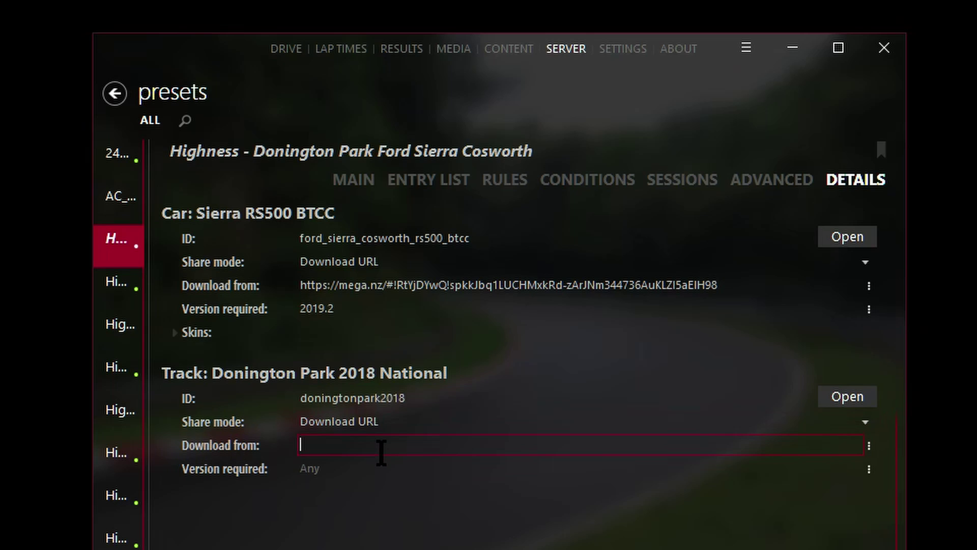
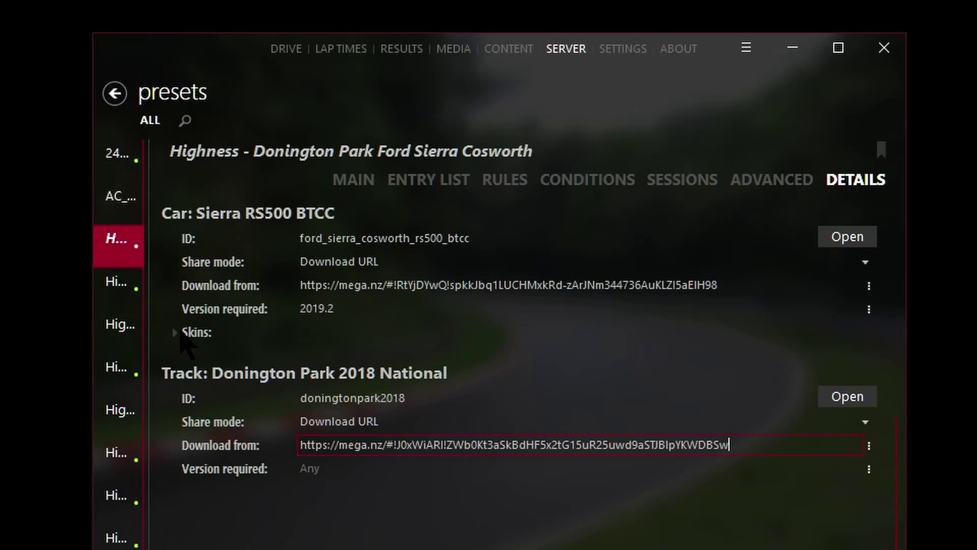
{"action": "left_click", "coordinate": [186, 341]}
Step: Try sharing skin 89 BTCC #18 RD via a download link, then revert it to not shared
{"action": "left_click", "coordinate": [174, 332]}
{"action": "scroll", "coordinate": [178, 339], "scroll_direction": "down", "scroll_amount": 2}
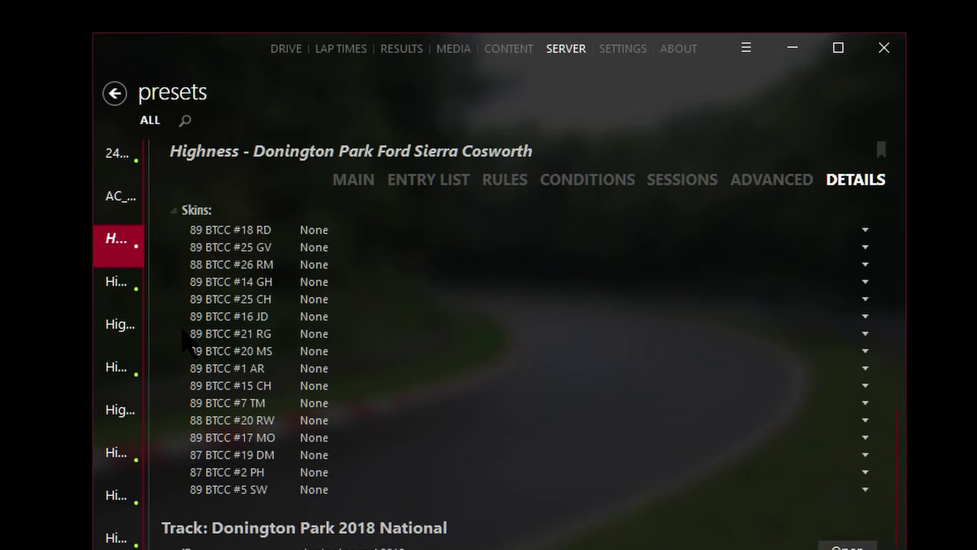
{"action": "scroll", "coordinate": [204, 341], "scroll_direction": "up", "scroll_amount": 2}
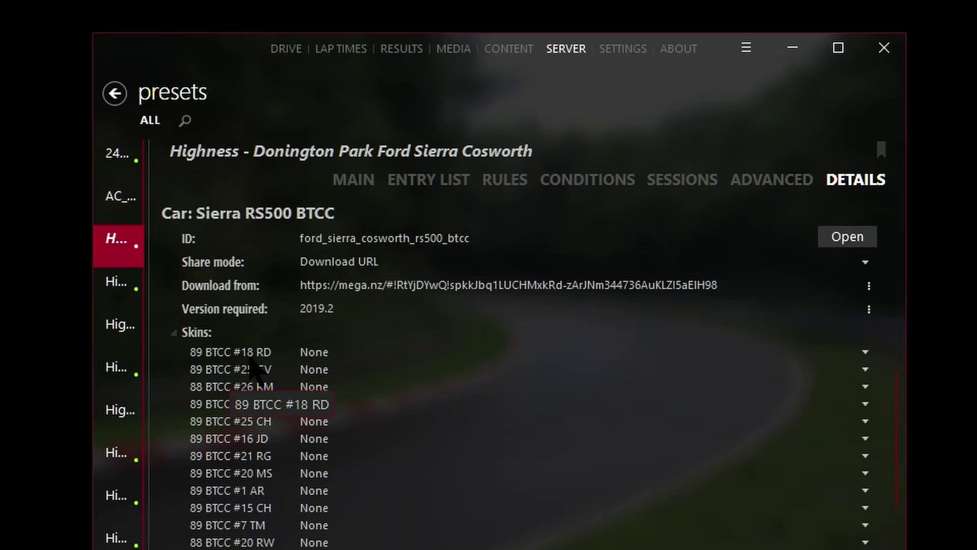
{"action": "left_click", "coordinate": [346, 352]}
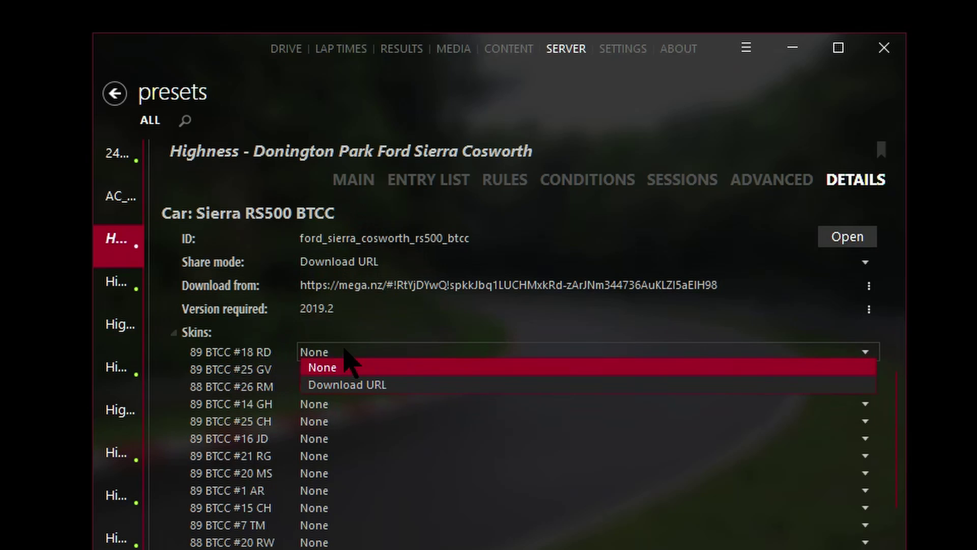
{"action": "left_click", "coordinate": [357, 387]}
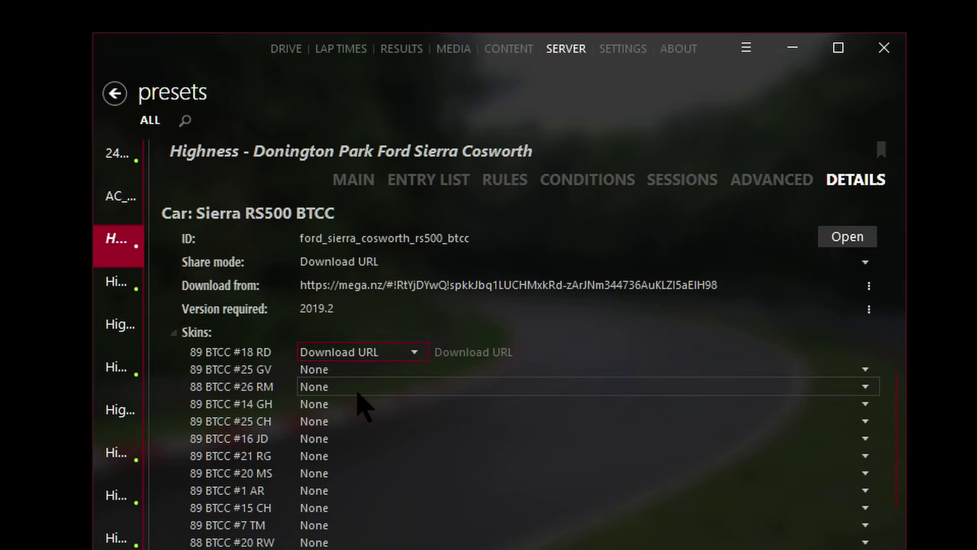
{"action": "left_click", "coordinate": [479, 349]}
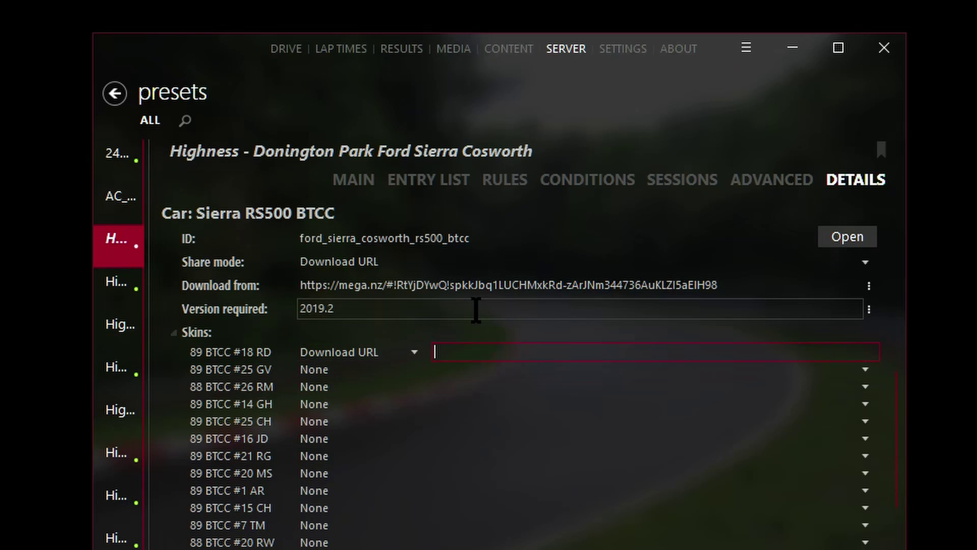
{"action": "key", "text": "ctrl+z"}
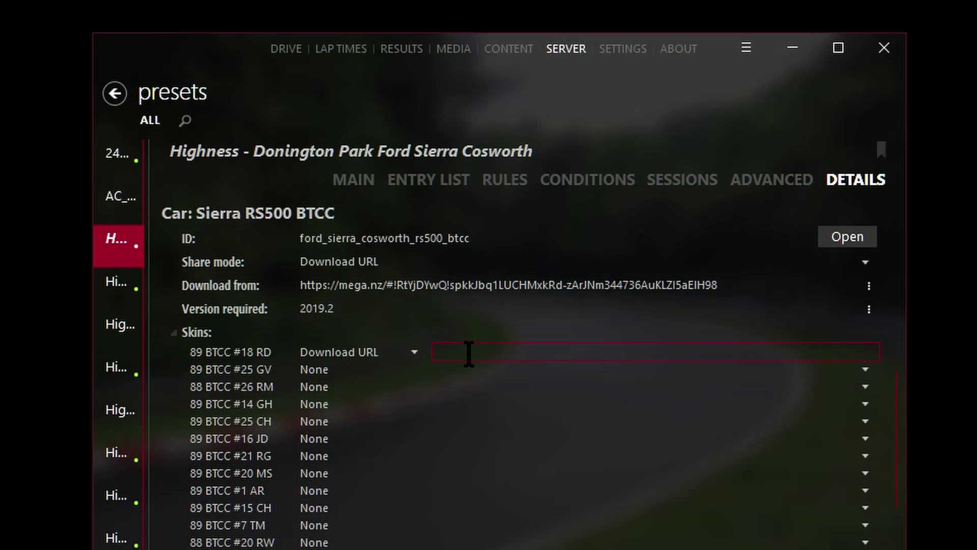
{"action": "left_click", "coordinate": [413, 352]}
{"action": "left_click", "coordinate": [351, 368]}
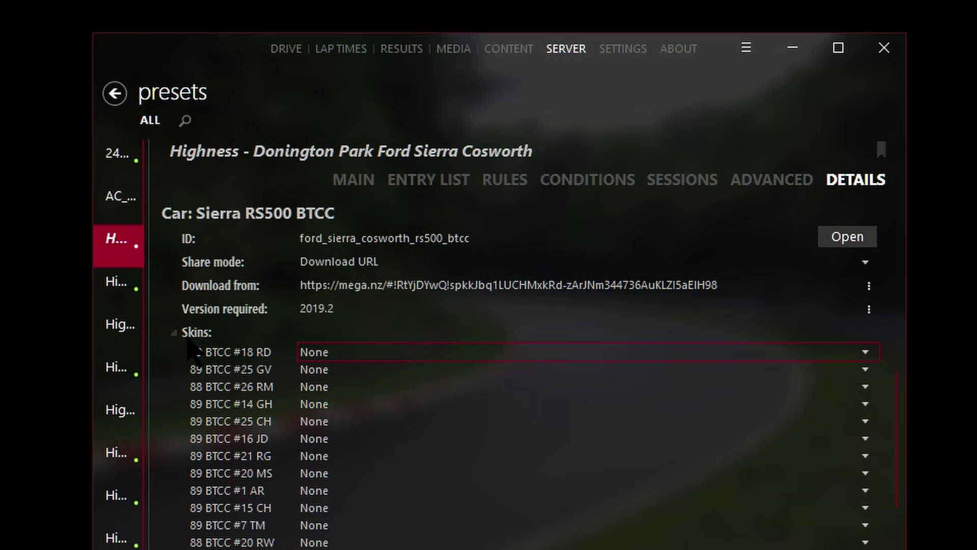
{"action": "scroll", "coordinate": [179, 346], "scroll_direction": "up", "scroll_amount": 5}
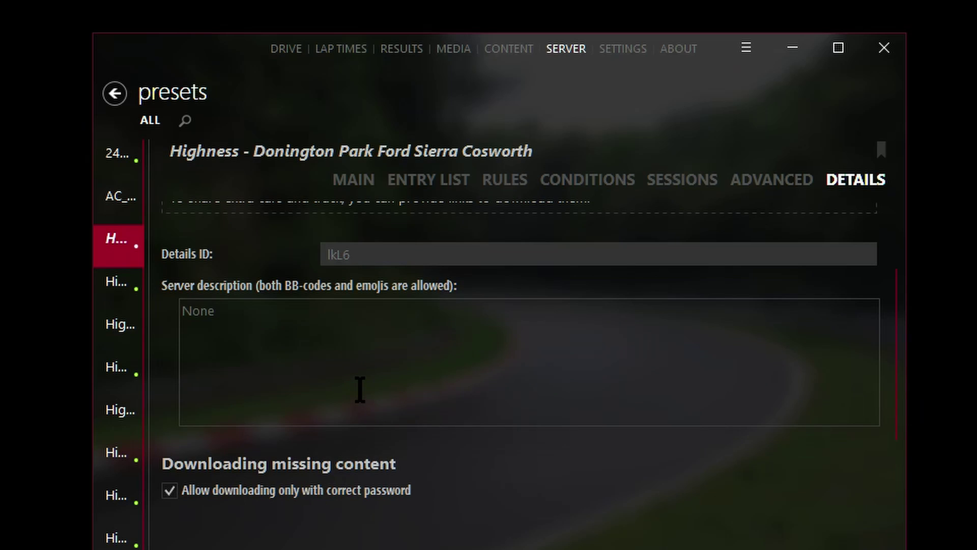
Step: Save the preset with Ctrl+S so its Details ID becomes g2QL
{"action": "key", "text": "ctrl+s"}
{"action": "mouse_move", "coordinate": [336, 260]}
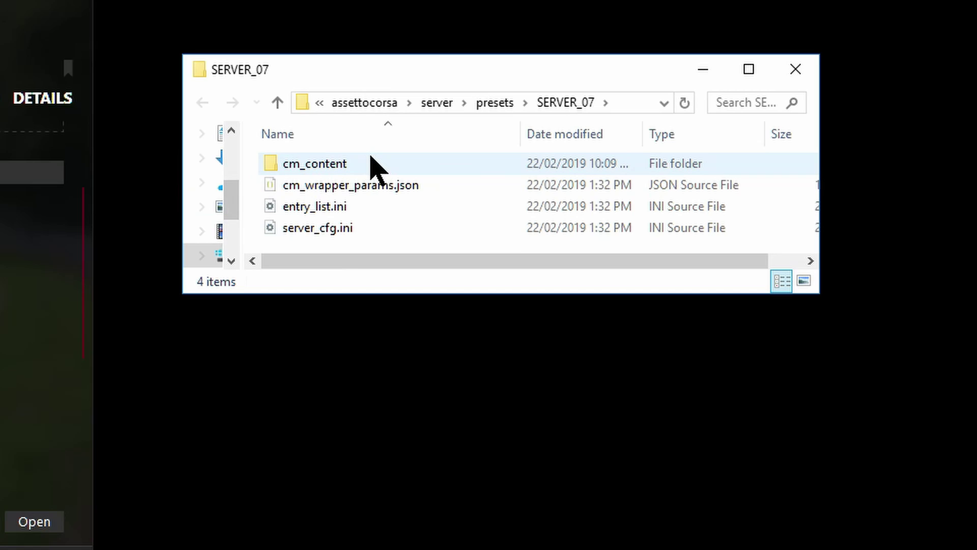
Step: Select cm_content, cm_wrapper_params.json, entry_list.ini and server_cfg.ini in the SERVER_07 folder
{"action": "left_click", "coordinate": [627, 220]}
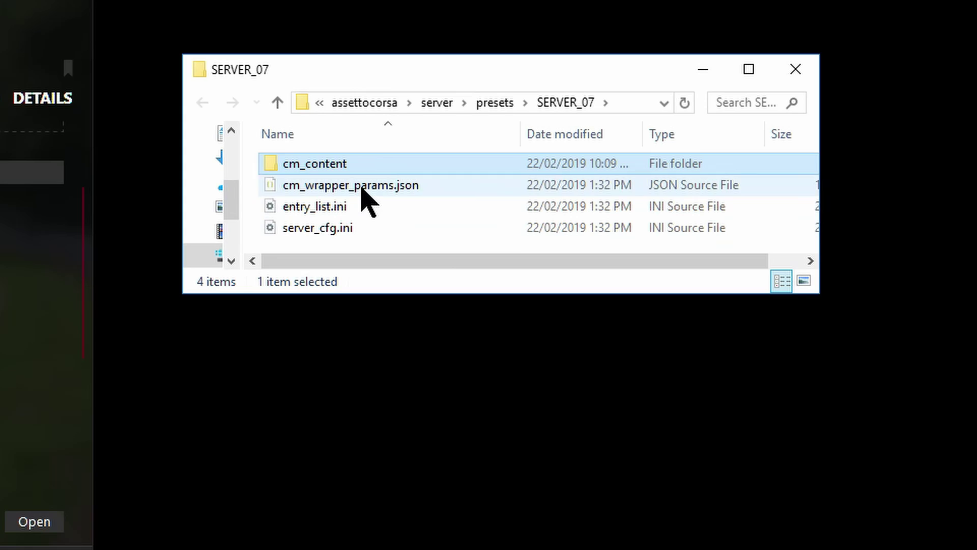
{"action": "left_click", "coordinate": [363, 191], "text": "ctrl"}
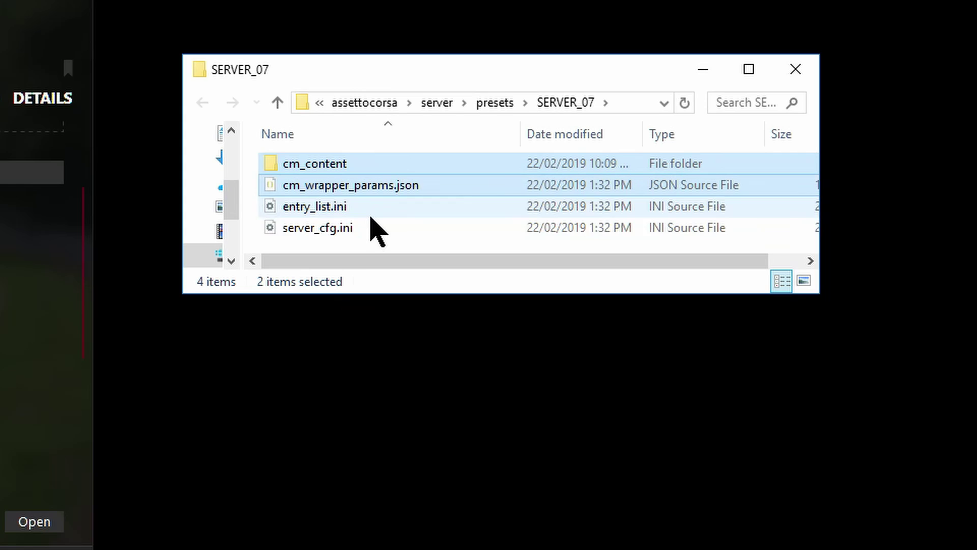
{"action": "left_click", "coordinate": [322, 228], "text": "shift"}
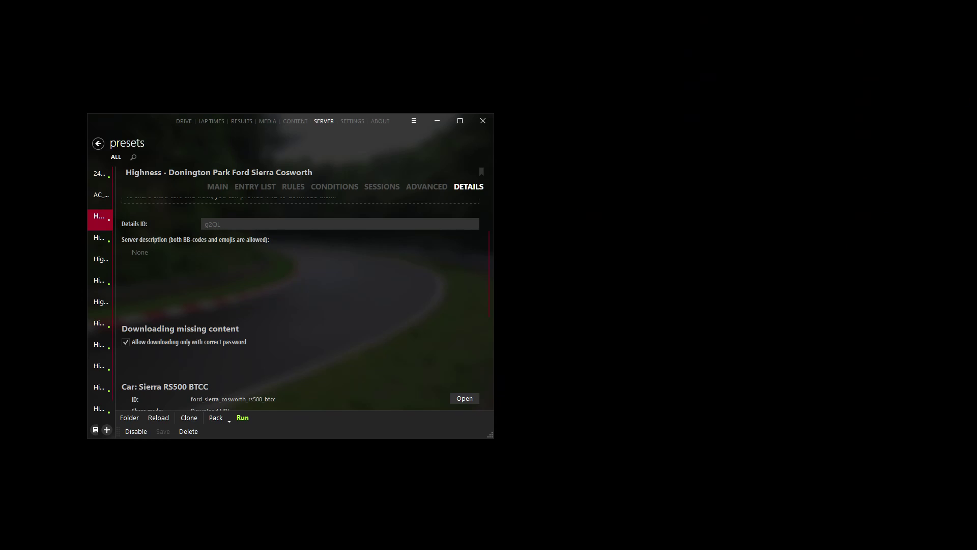
Step: Show the Highness Donington Park server in the online list and check its track and car
{"action": "left_click", "coordinate": [188, 122]}
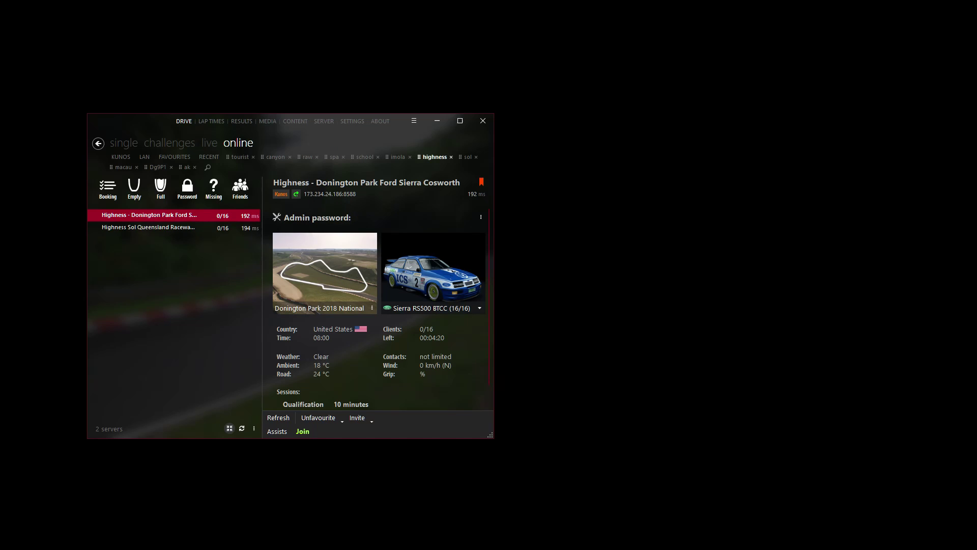
{"action": "mouse_move", "coordinate": [296, 311]}
{"action": "mouse_move", "coordinate": [428, 316]}
Step: Delete the doningtonpark2018 track and ford_sierra_cosworth_rs500_btcc car folders from the content folders
{"action": "left_click_drag", "start_coordinate": [711, 1], "coordinate": [677, 175]}
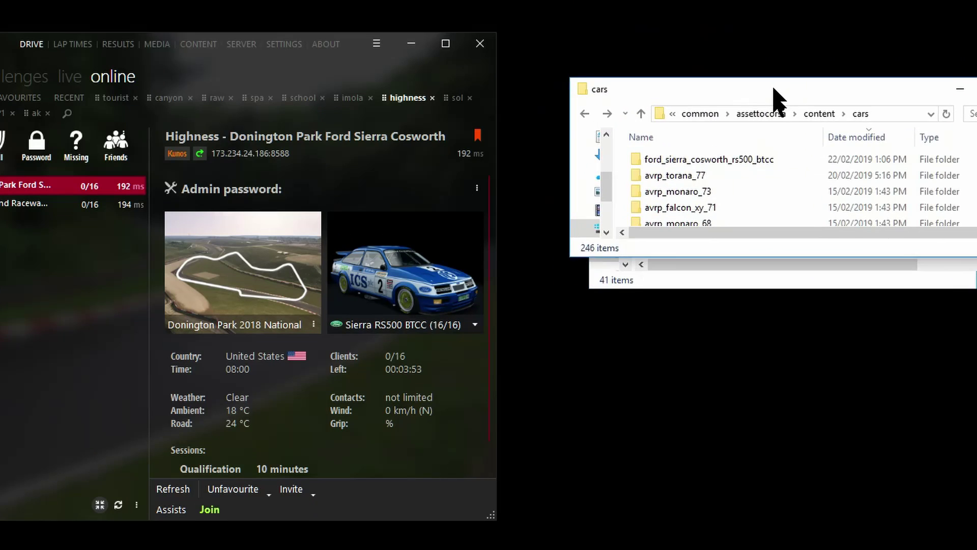
{"action": "left_click_drag", "start_coordinate": [773, 89], "coordinate": [791, 324]}
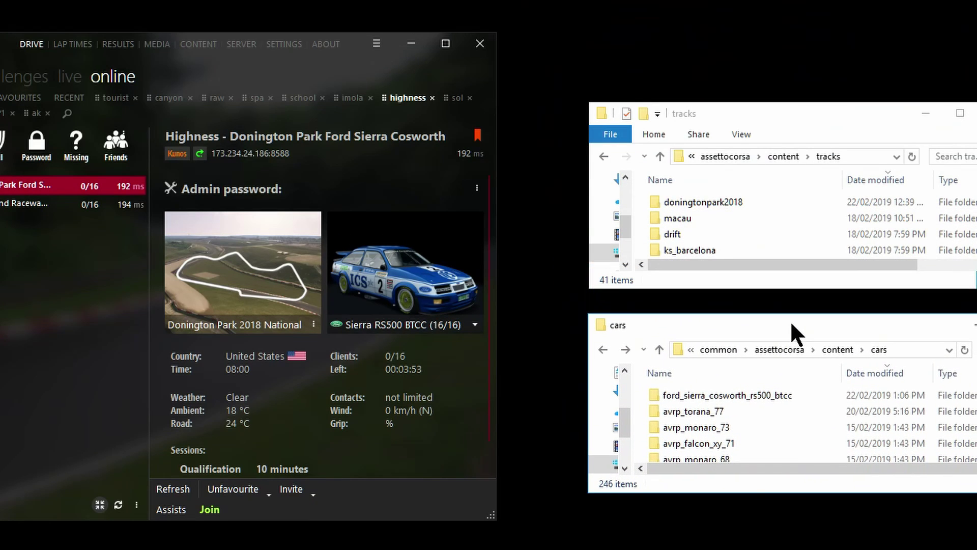
{"action": "left_click", "coordinate": [737, 201]}
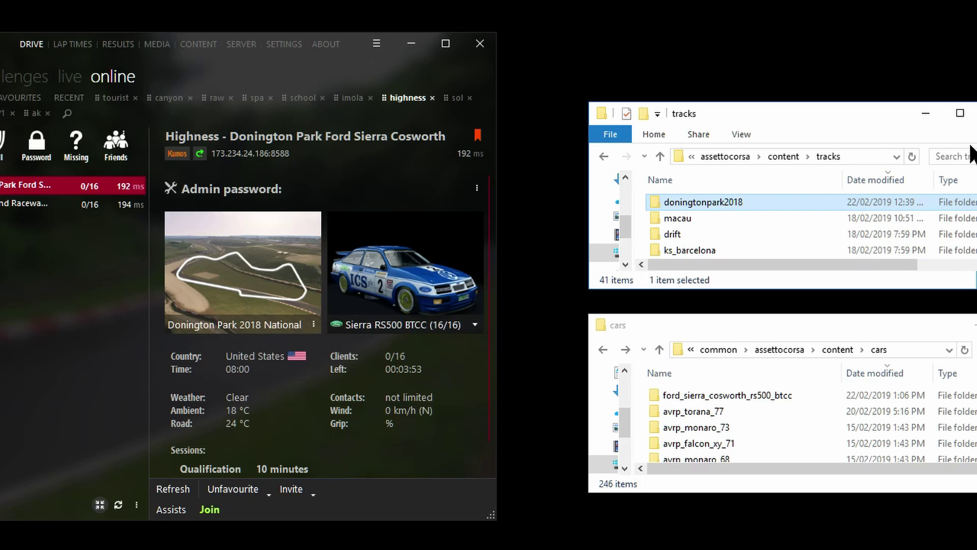
{"action": "key", "text": "Delete"}
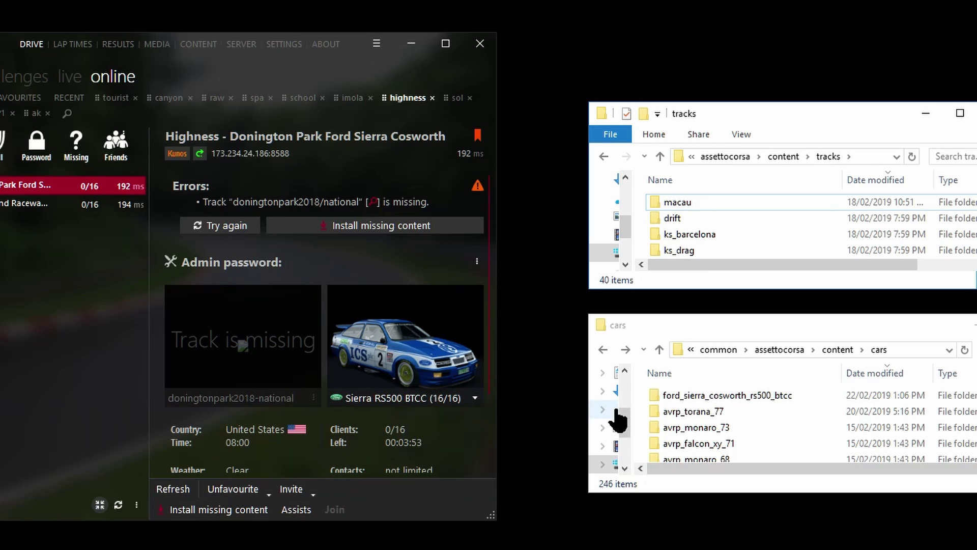
{"action": "left_click", "coordinate": [705, 395]}
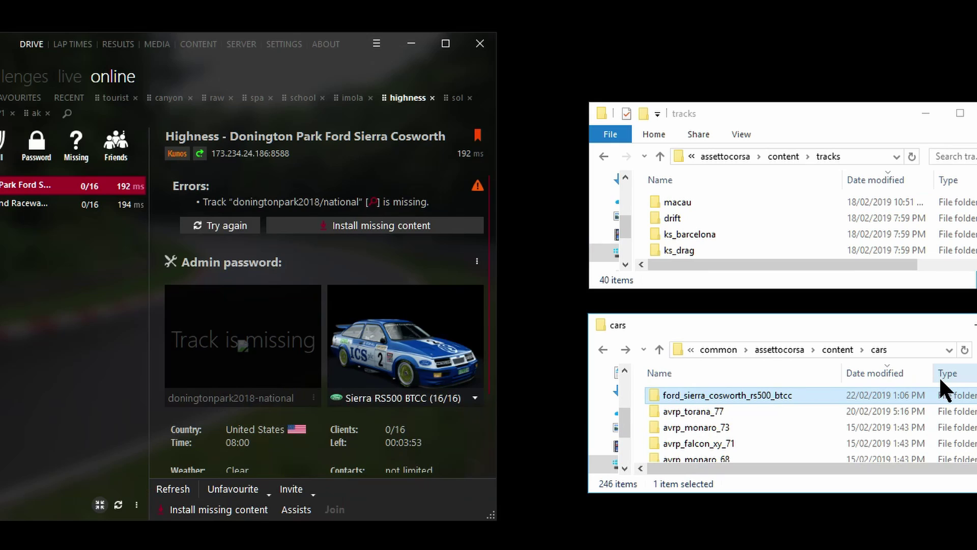
{"action": "key", "text": "Delete"}
{"action": "mouse_move", "coordinate": [229, 400]}
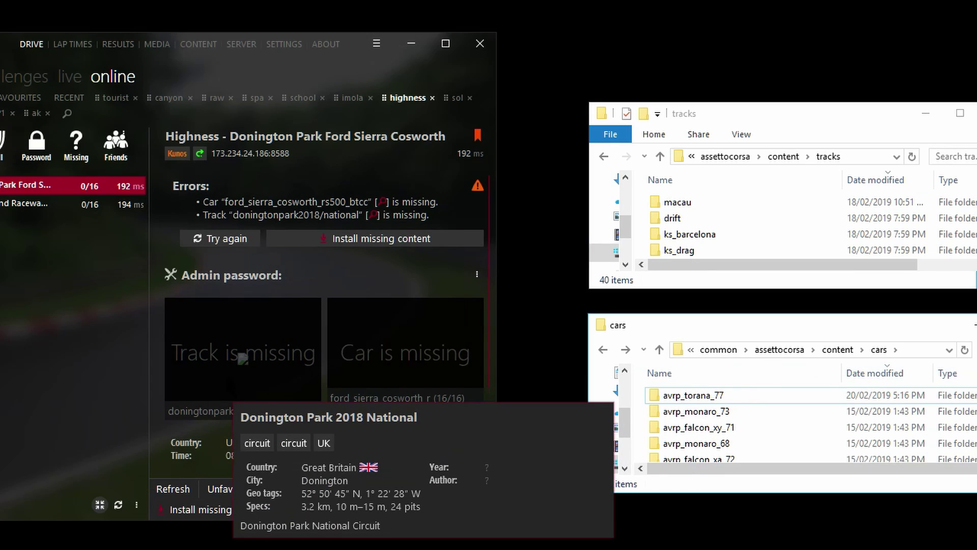
{"action": "mouse_move", "coordinate": [344, 352]}
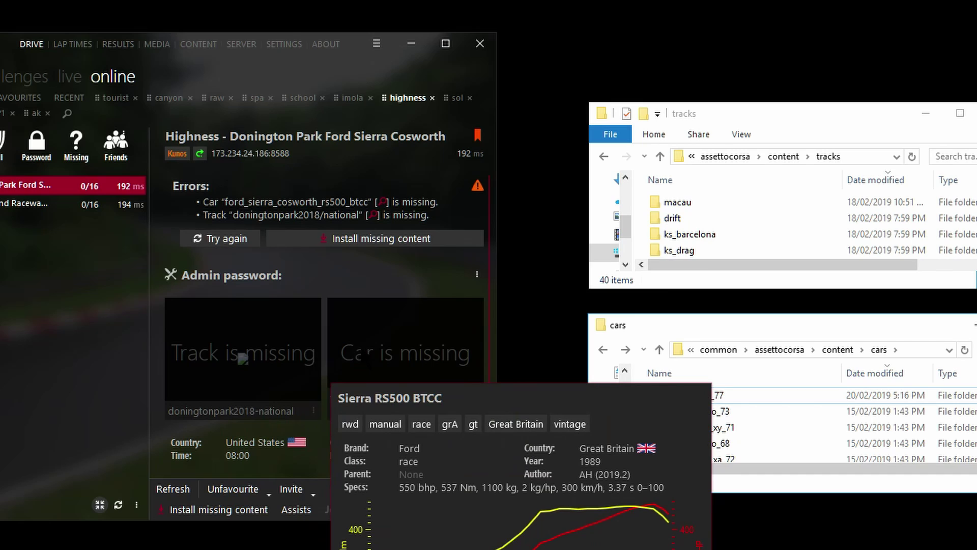
{"action": "left_click", "coordinate": [63, 271]}
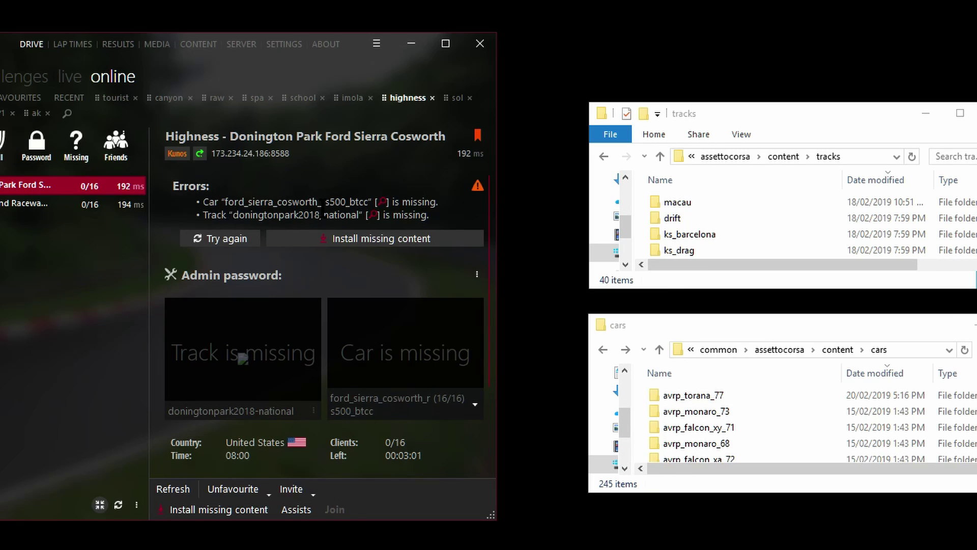
Step: Install the missing Donington track and Sierra car, then view their download progress
{"action": "left_click", "coordinate": [359, 239]}
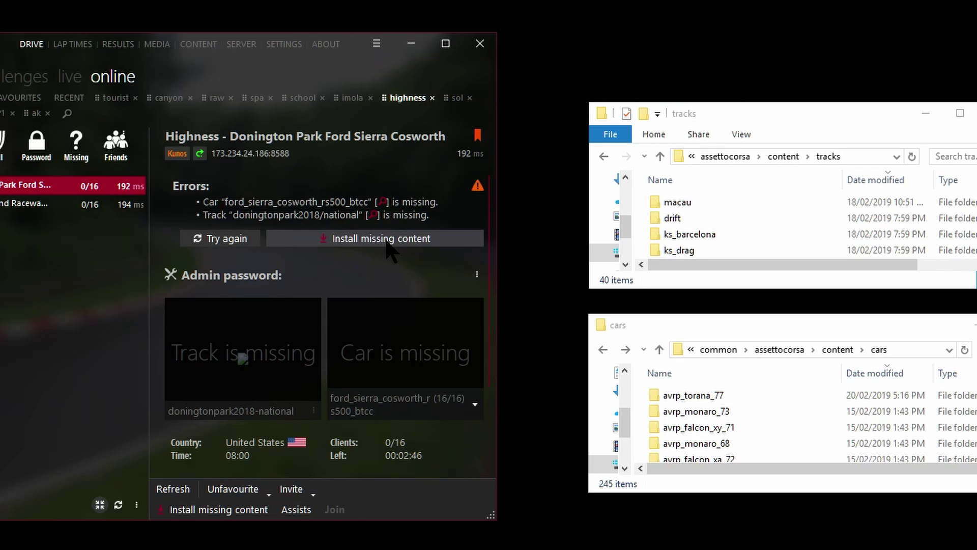
{"action": "left_click", "coordinate": [361, 238]}
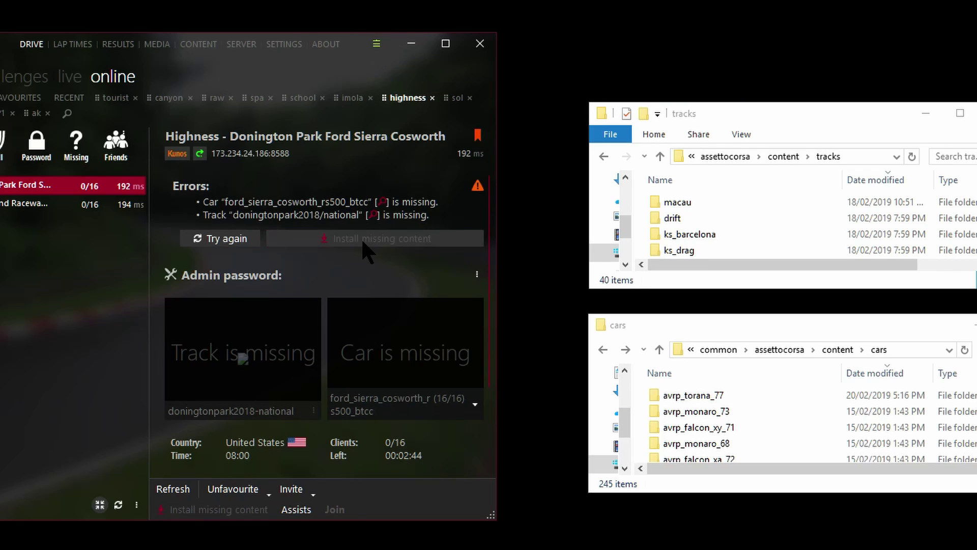
{"action": "left_click", "coordinate": [376, 44]}
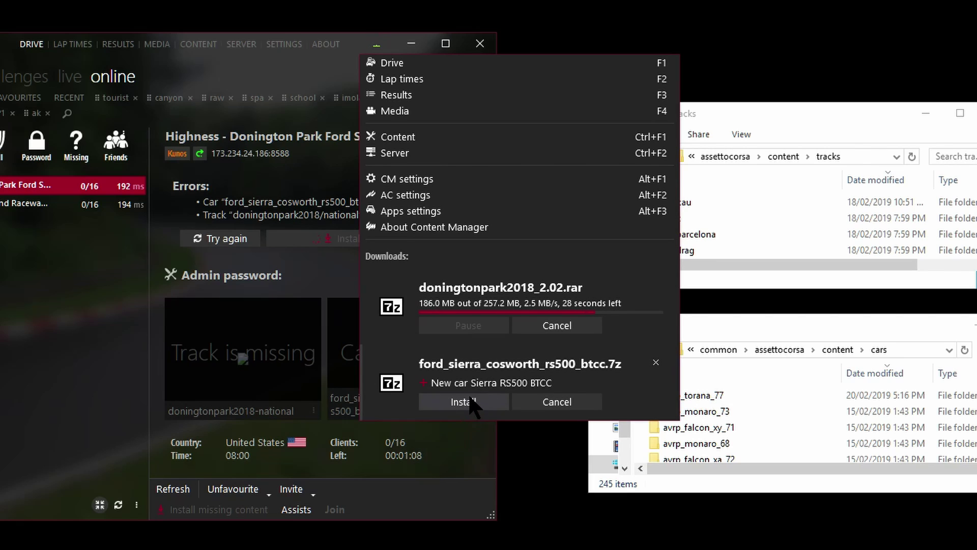
Step: Install the downloaded Sierra RS500 BTCC car and Donington Park 2018 track archives from Downloads
{"action": "left_click", "coordinate": [469, 401]}
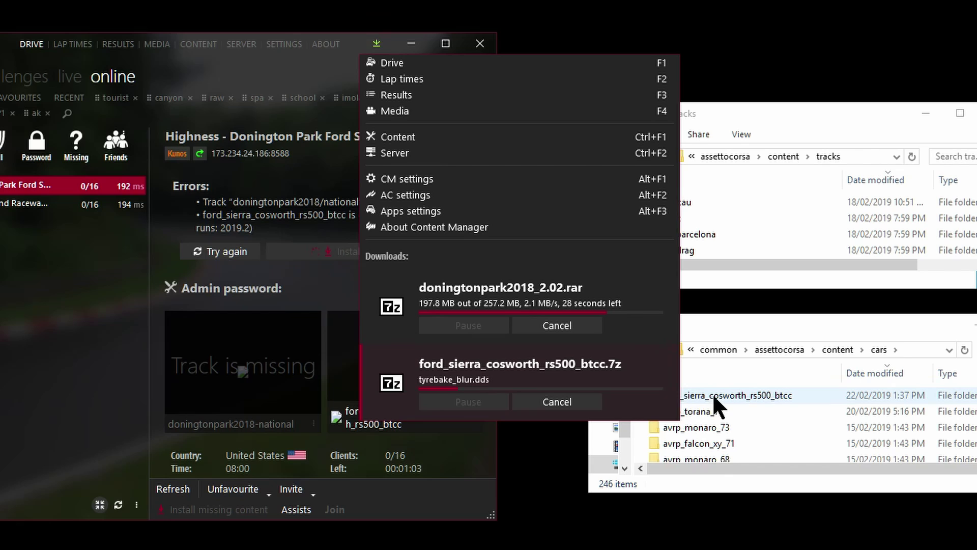
{"action": "left_click", "coordinate": [697, 395]}
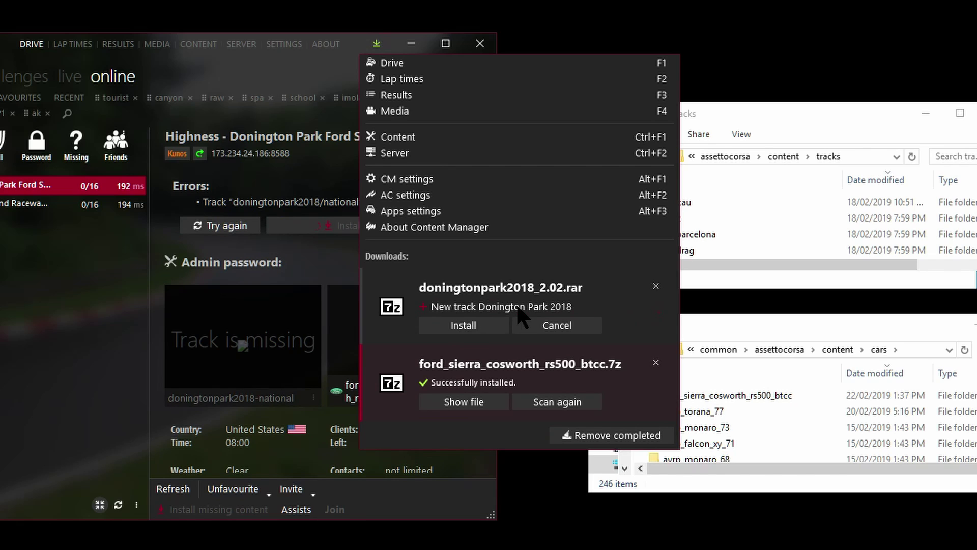
{"action": "left_click", "coordinate": [481, 321]}
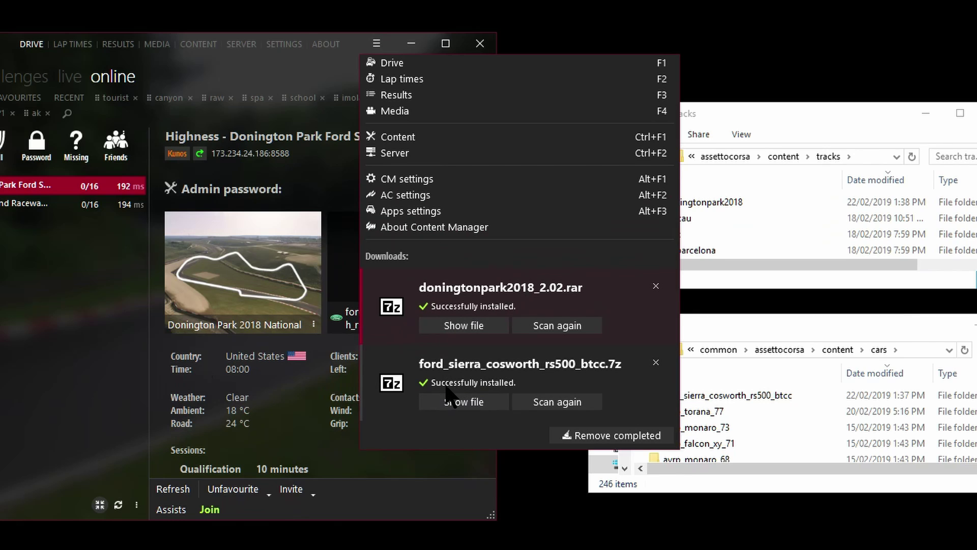
{"action": "left_click", "coordinate": [152, 334]}
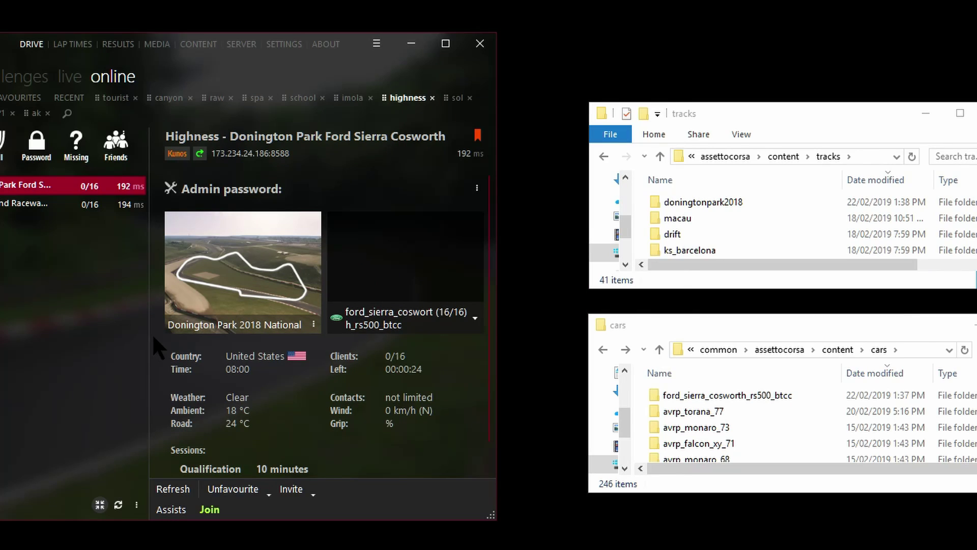
Step: Refresh the Highness server details so Donington Park and the Sierra car show available
{"action": "left_click", "coordinate": [186, 490]}
{"action": "mouse_move", "coordinate": [260, 269]}
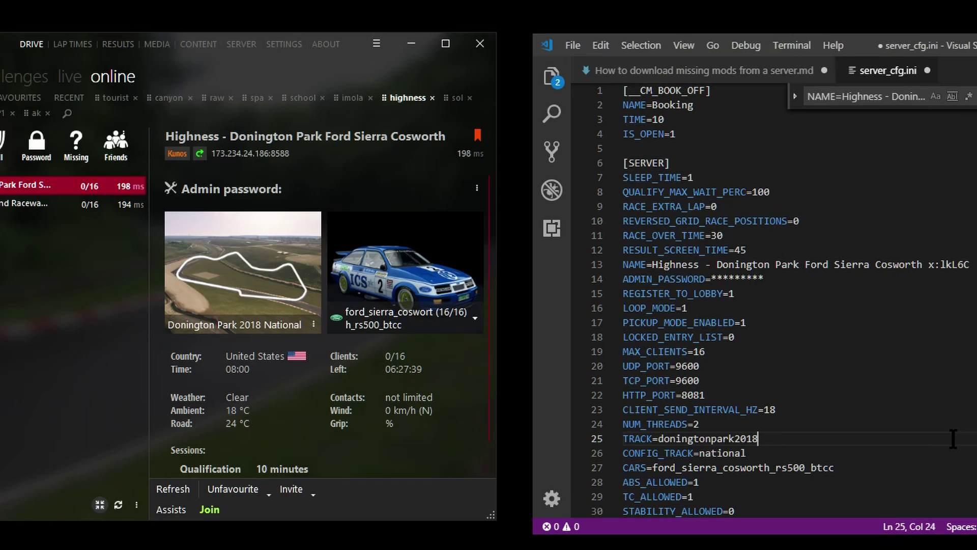
Step: Select the lkL6C ID in server_cfg.ini's server name and compare it with the preset's Details page
{"action": "type", "text": "doningtonpark2018"}
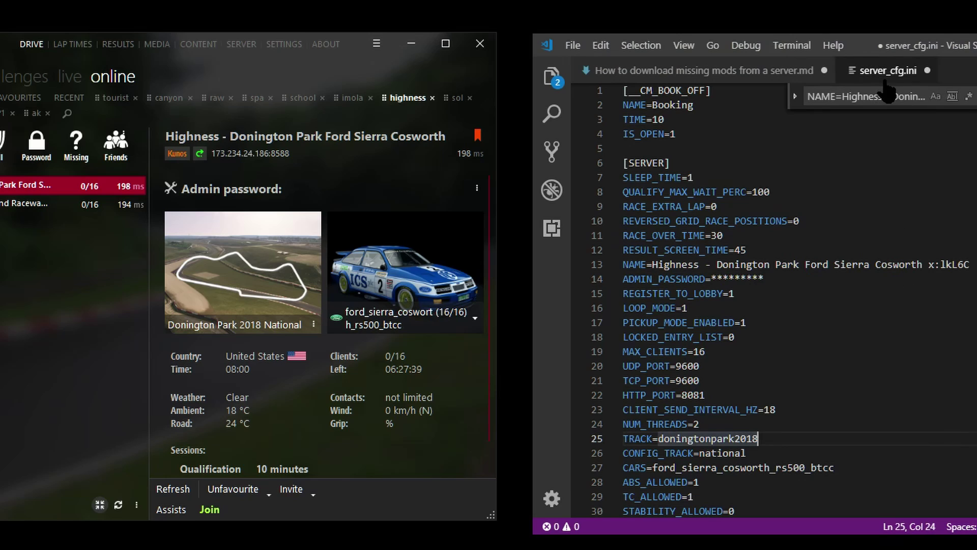
{"action": "double_click", "coordinate": [955, 264]}
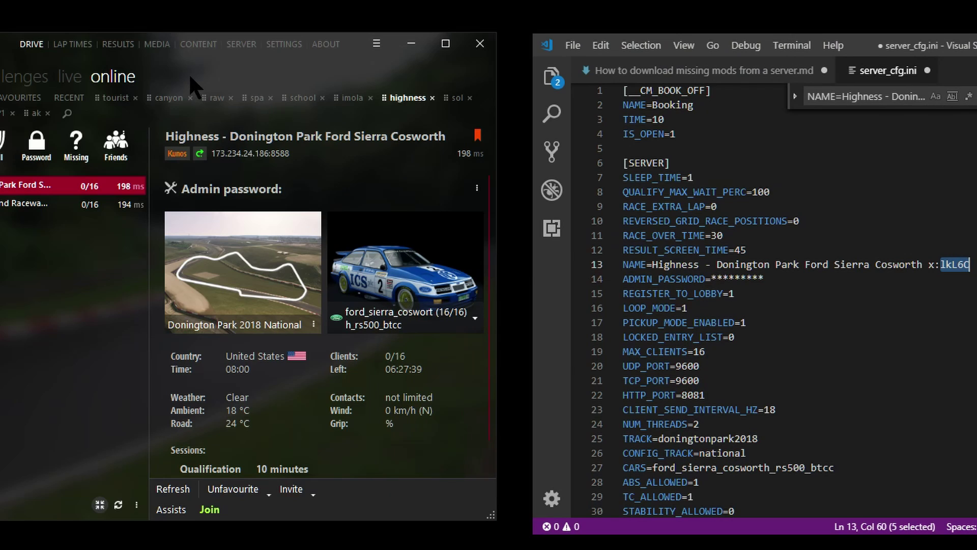
{"action": "left_click", "coordinate": [242, 45]}
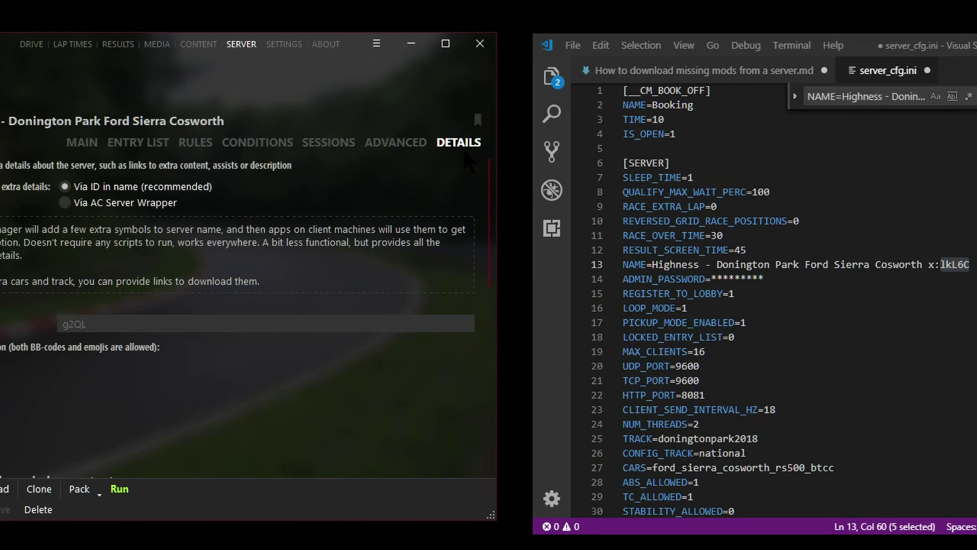